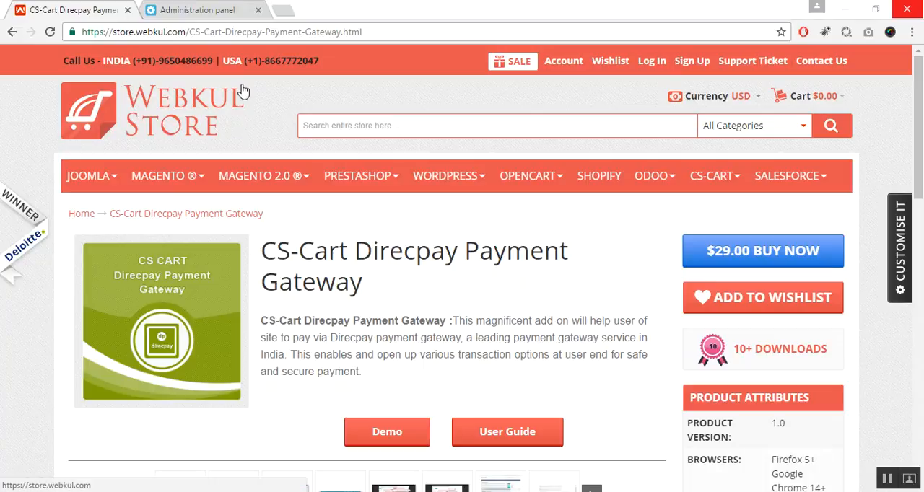
Switch to the store's administration panel and open the form for uploading a new add-on
{"action": "left_click", "coordinate": [219, 15]}
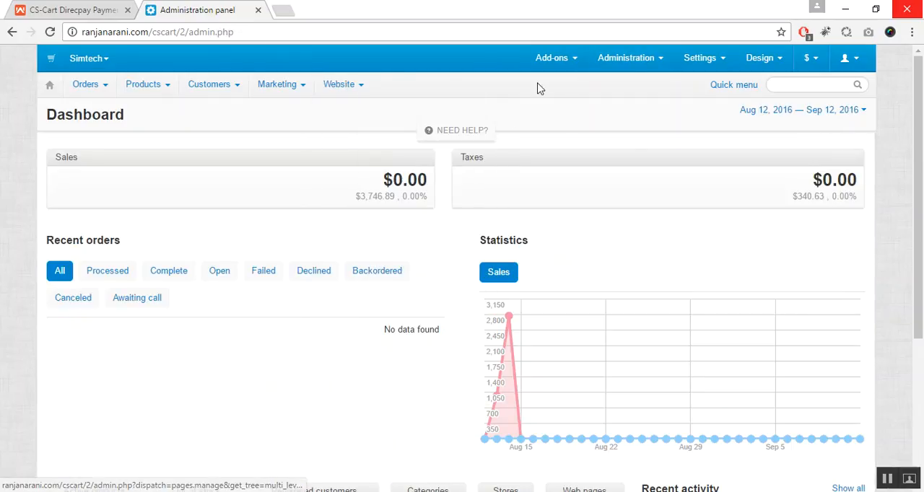
{"action": "mouse_move", "coordinate": [568, 60]}
{"action": "left_click", "coordinate": [573, 85]}
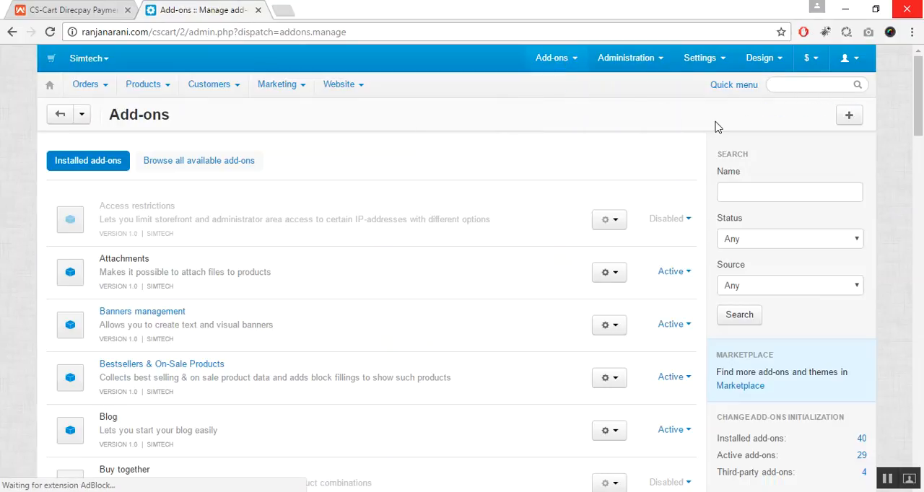
{"action": "left_click", "coordinate": [856, 122]}
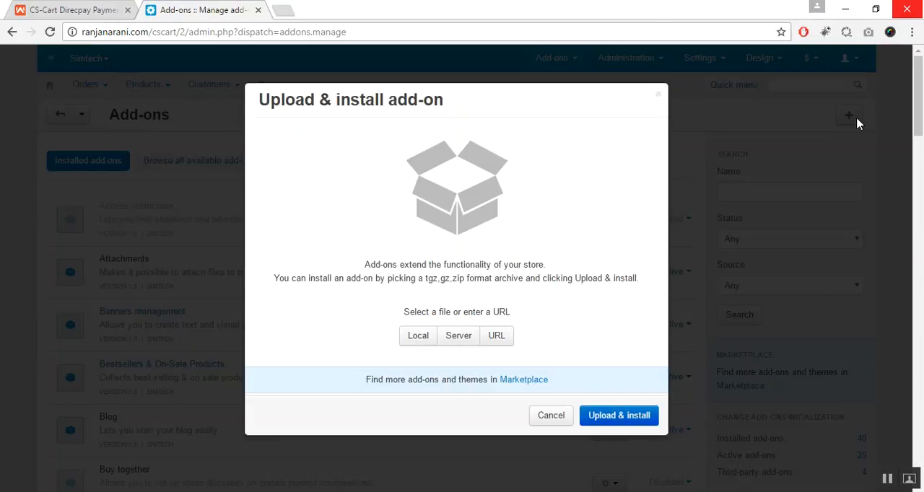
Upload and install the Cs-cart_Direcpay_Payment_Method zip archive from the local DirecPay folder, and dismiss the note about INR
{"action": "left_click", "coordinate": [417, 338]}
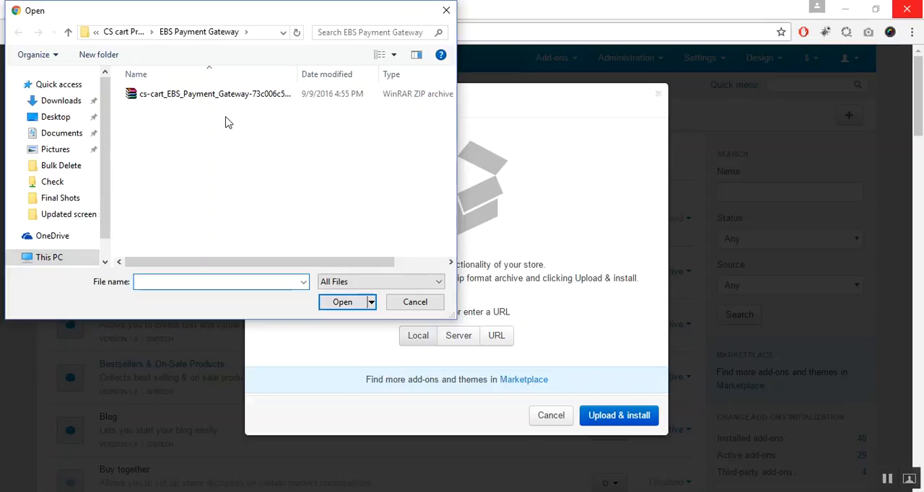
{"action": "left_click", "coordinate": [258, 98]}
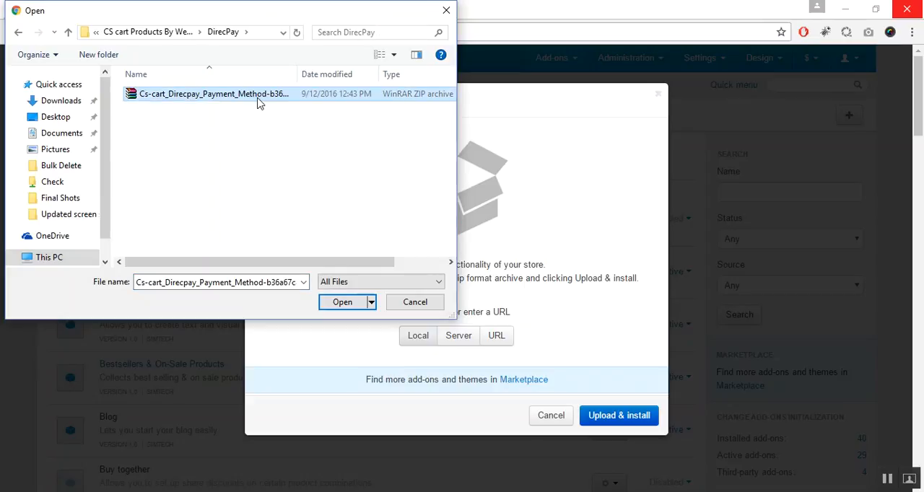
{"action": "left_click", "coordinate": [258, 98]}
{"action": "left_click", "coordinate": [348, 304]}
{"action": "left_click", "coordinate": [349, 304]}
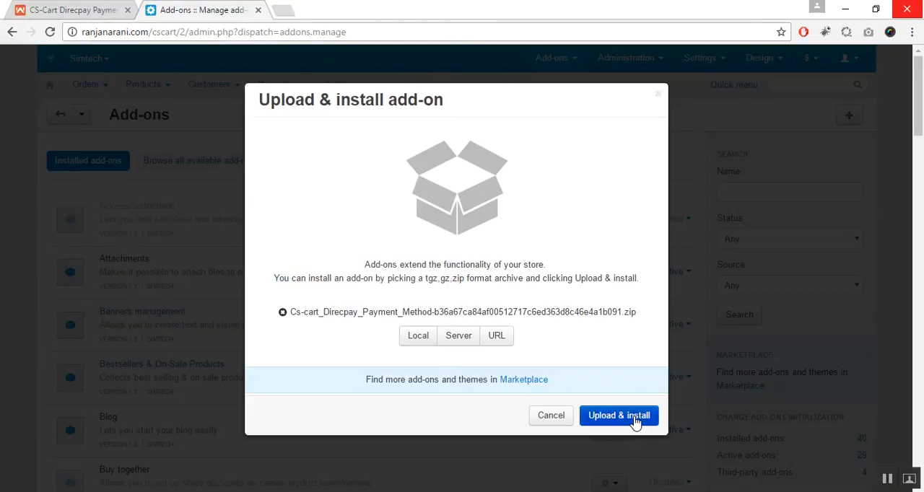
{"action": "left_click", "coordinate": [634, 419]}
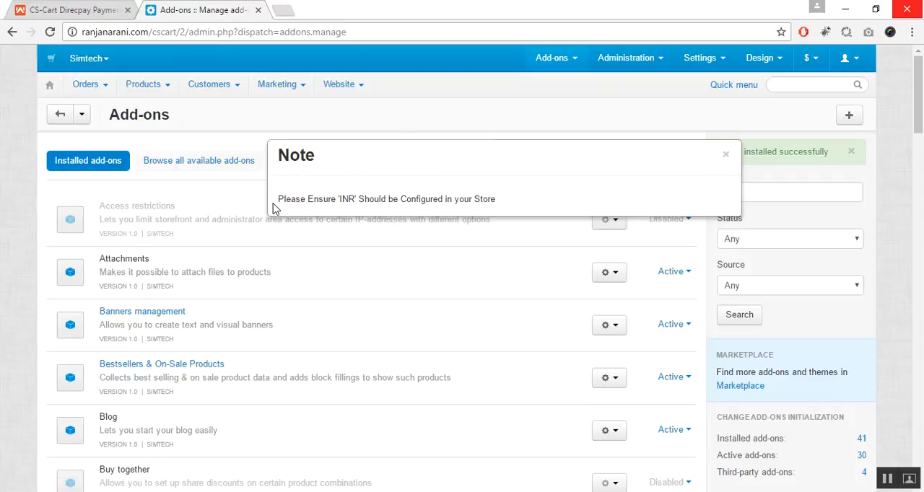
{"action": "left_click_drag", "start_coordinate": [276, 202], "coordinate": [519, 190]}
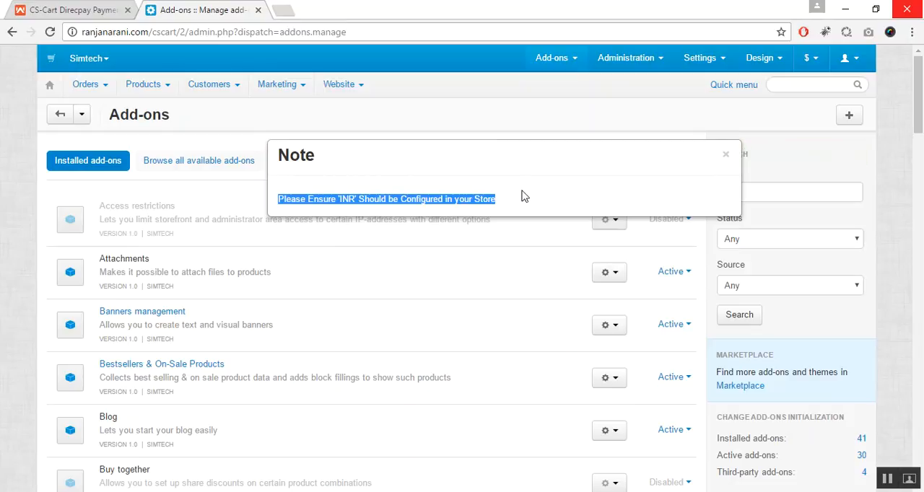
{"action": "left_click", "coordinate": [525, 196]}
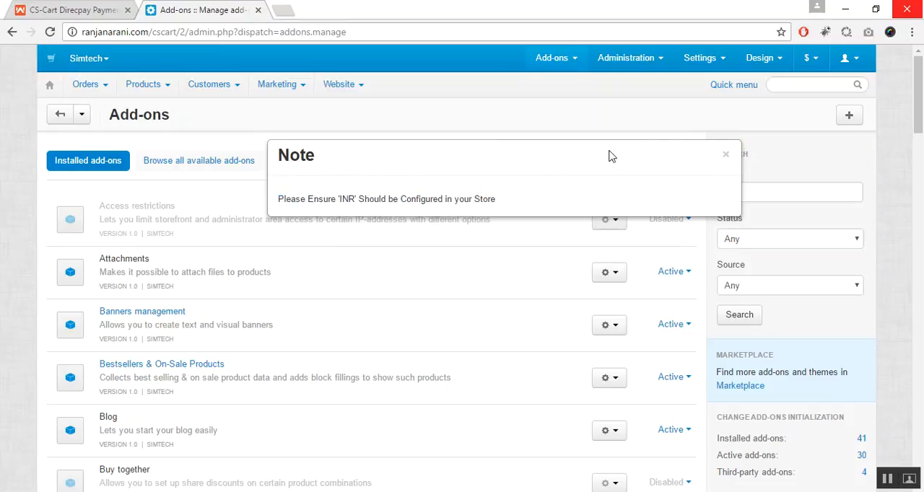
{"action": "left_click", "coordinate": [725, 155]}
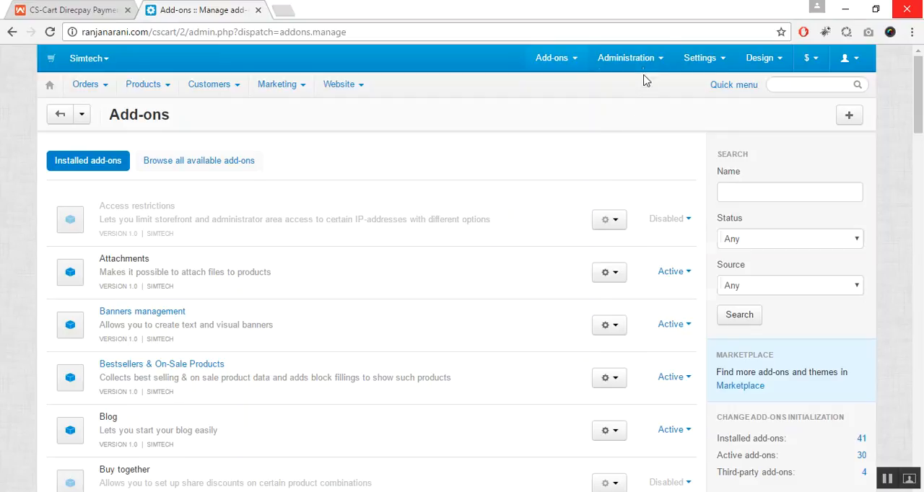
Review the store's currencies for INR, then view the blank new currency form and cancel it
{"action": "mouse_move", "coordinate": [645, 61]}
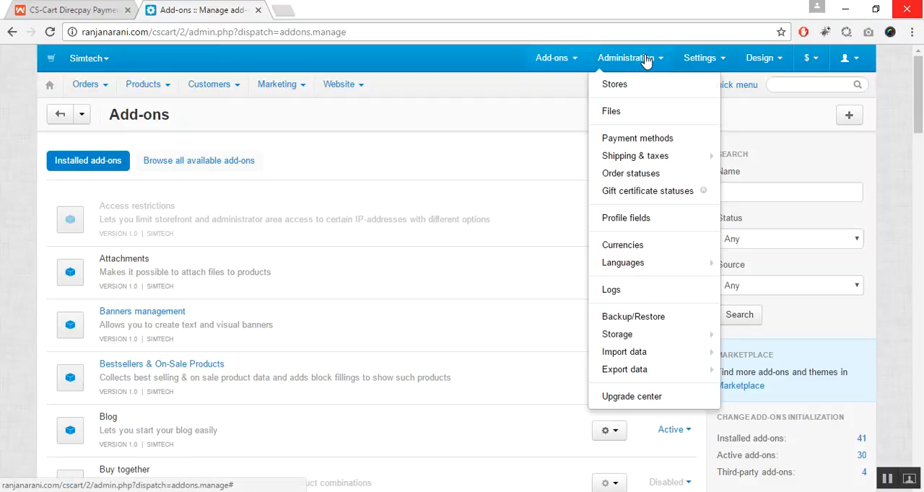
{"action": "left_click", "coordinate": [646, 254]}
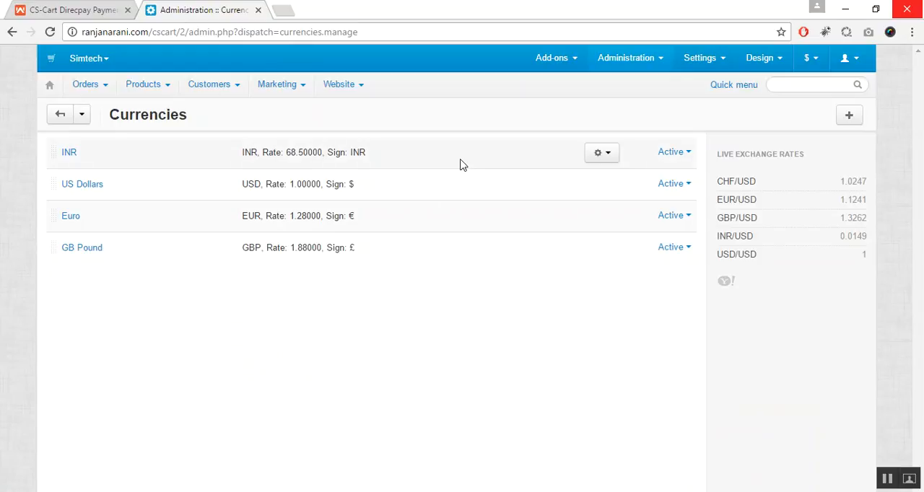
{"action": "left_click", "coordinate": [850, 117]}
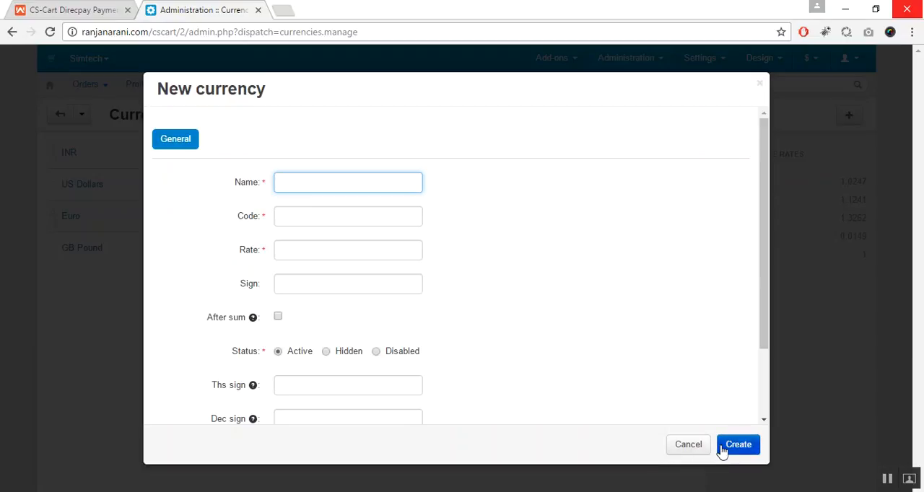
{"action": "left_click", "coordinate": [688, 449]}
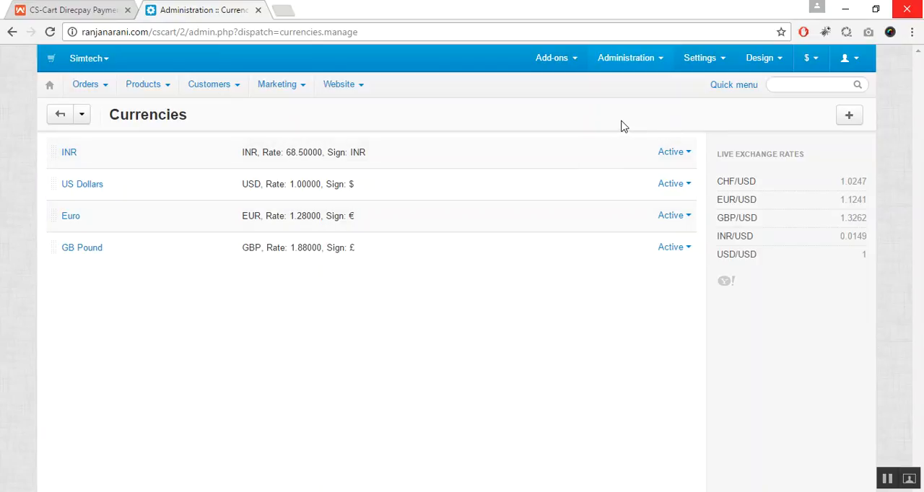
Start a new payment method and name it DirecPay Payment
{"action": "left_click", "coordinate": [626, 58]}
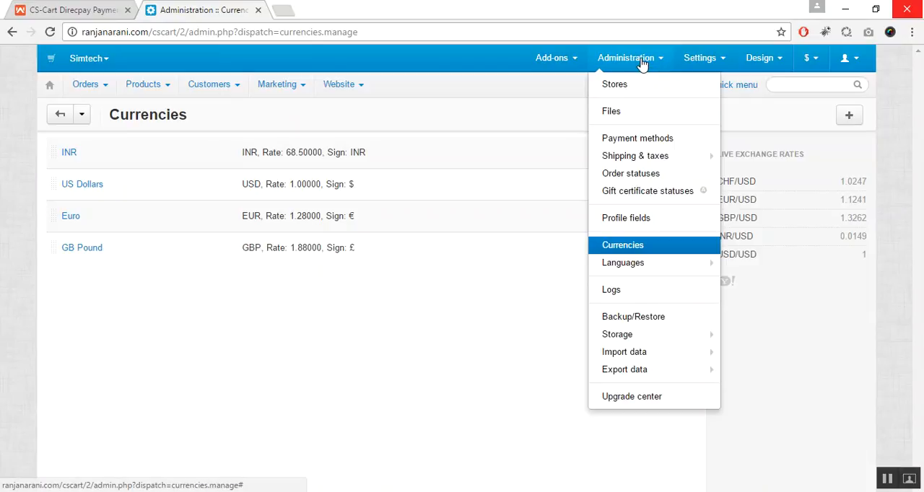
{"action": "left_click", "coordinate": [652, 141]}
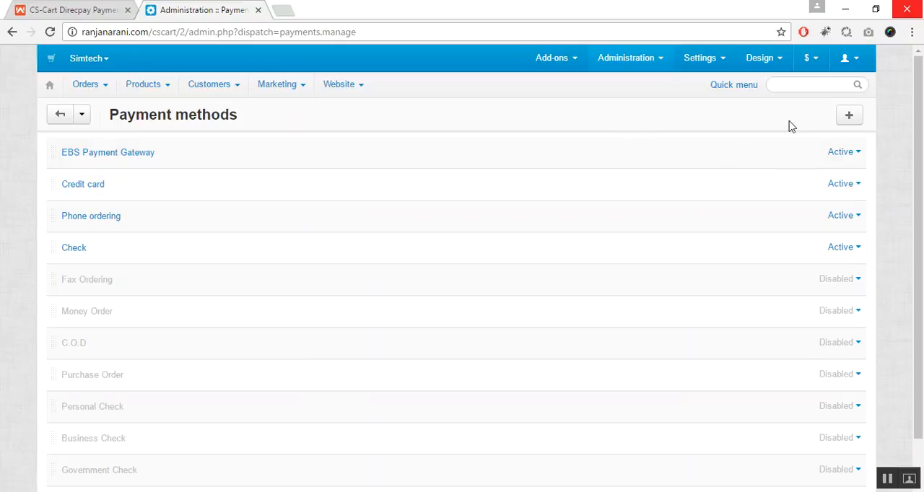
{"action": "left_click", "coordinate": [848, 117]}
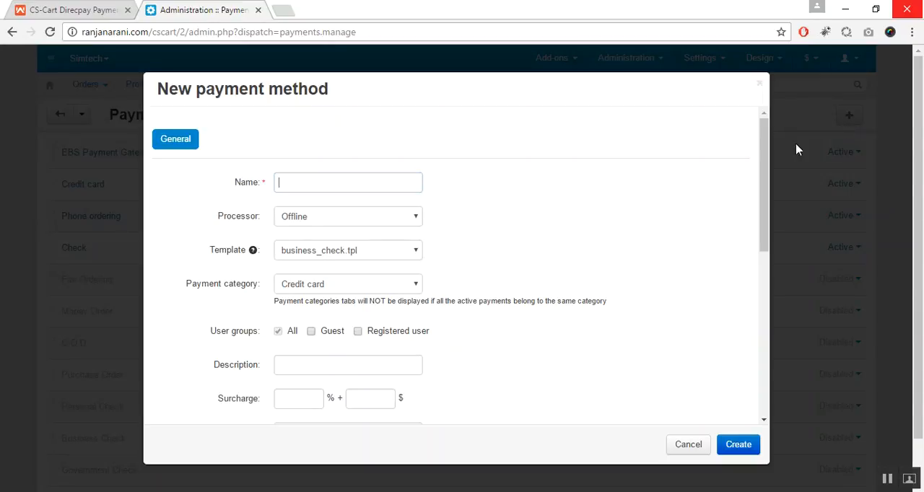
{"action": "left_click", "coordinate": [397, 185]}
{"action": "type", "text": "DirecPay Payment"}
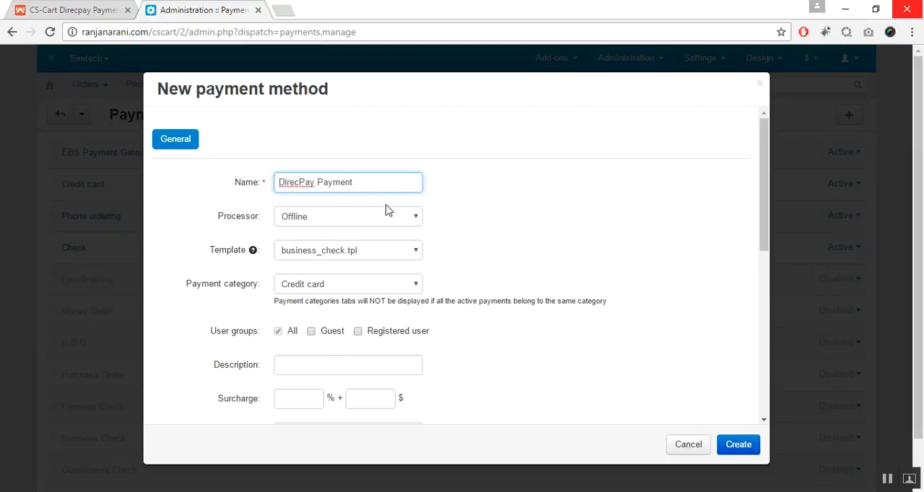
{"action": "key", "text": "Tab"}
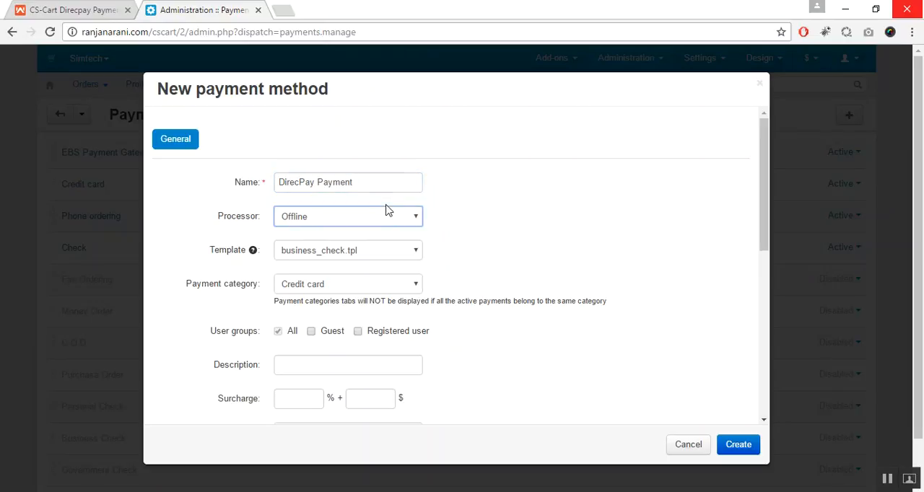
Set the payment method's processor to DirecPay Payment Method and its payment category to Credit card
{"action": "left_click", "coordinate": [392, 214]}
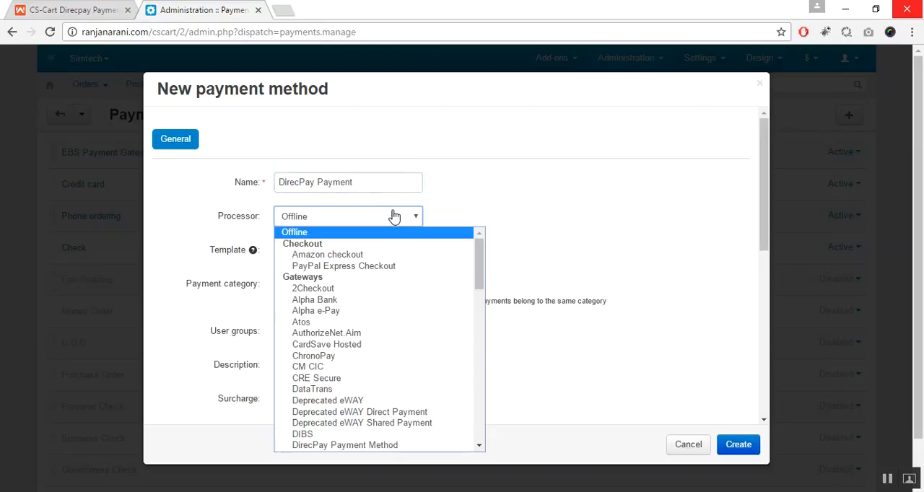
{"action": "type", "text": "dir"}
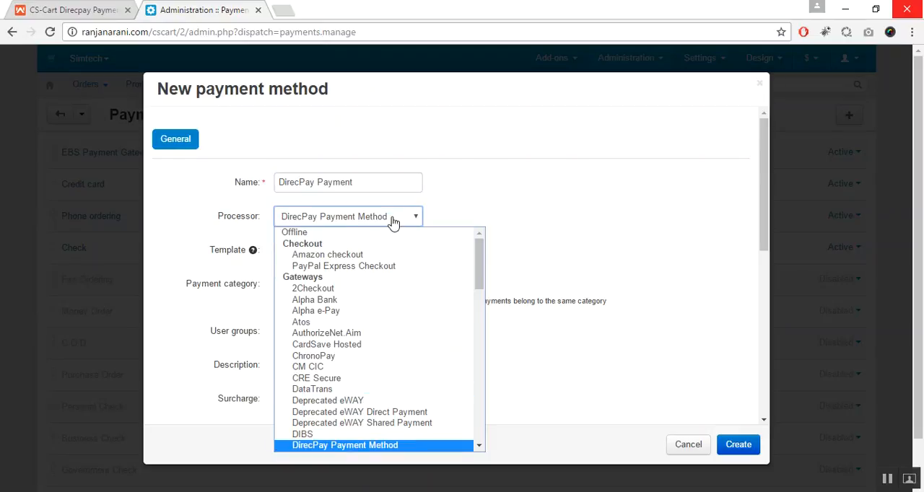
{"action": "left_click", "coordinate": [369, 445]}
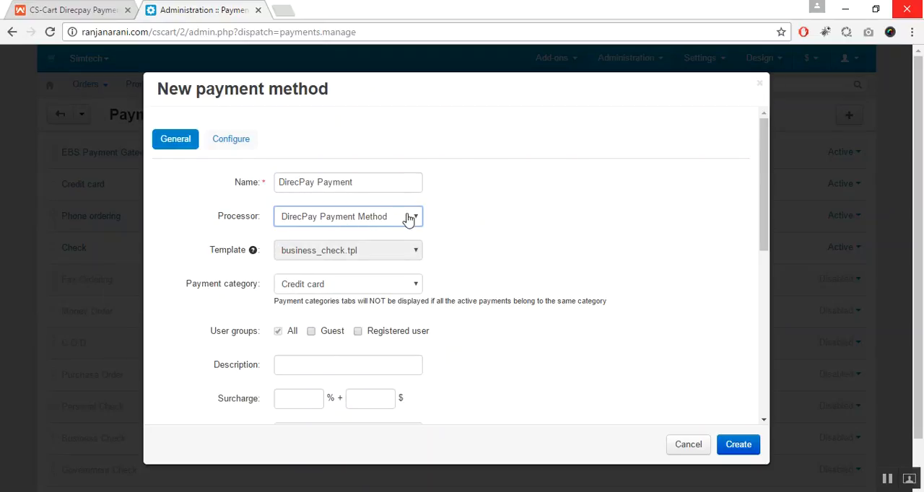
{"action": "left_click", "coordinate": [376, 288]}
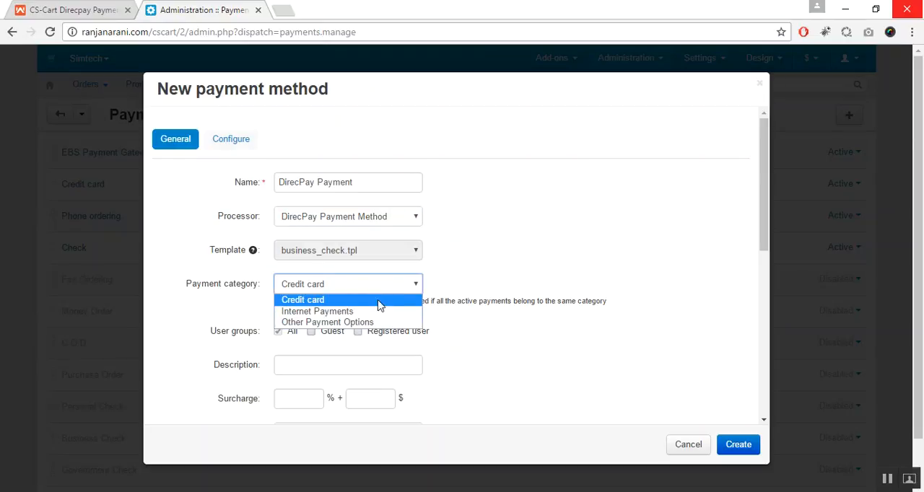
{"action": "left_click", "coordinate": [382, 303]}
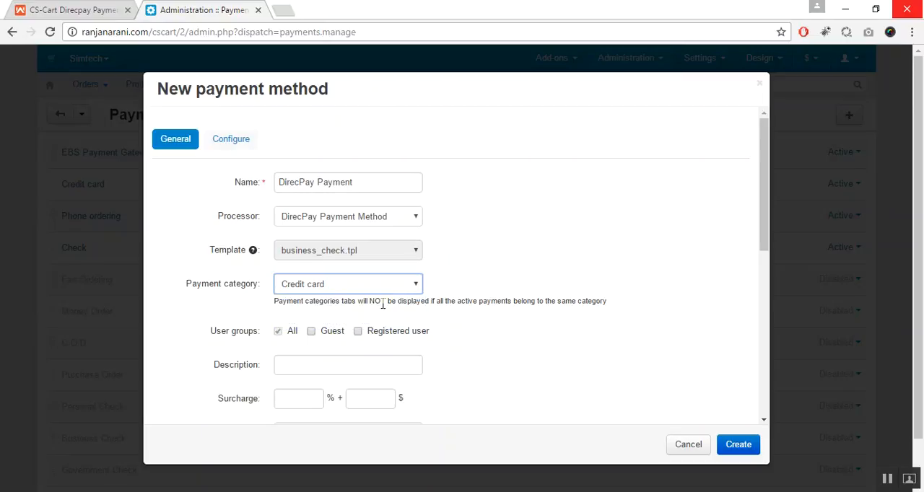
{"action": "left_click_drag", "start_coordinate": [766, 241], "coordinate": [743, 212]}
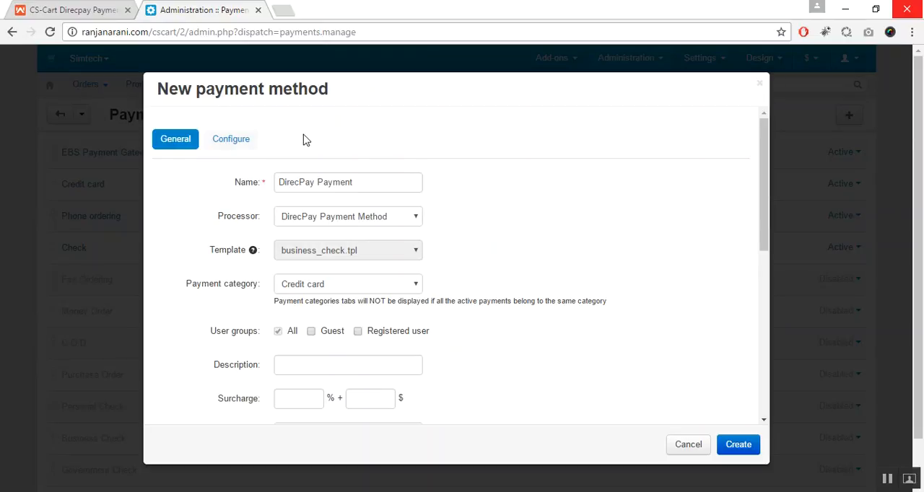
Open the payment method's DirecPay configuration settings and set DirecPay Mode to Test
{"action": "left_click", "coordinate": [238, 141]}
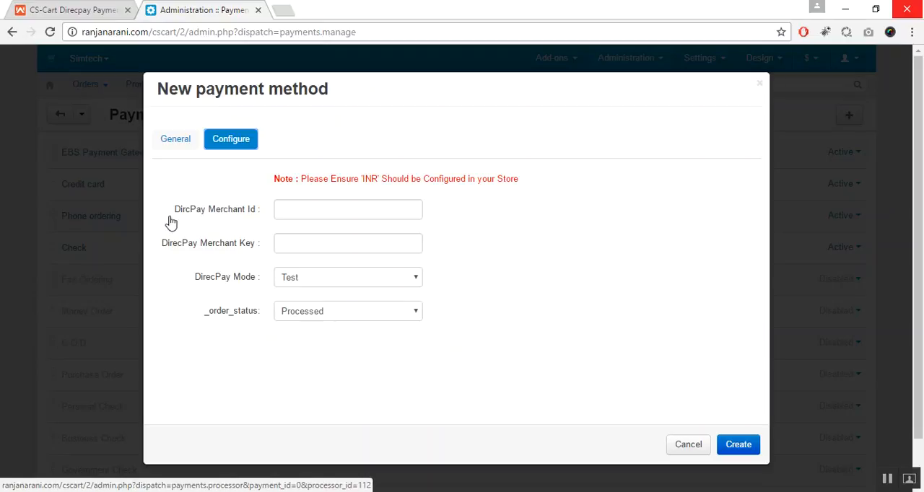
{"action": "left_click_drag", "start_coordinate": [170, 222], "coordinate": [305, 222]}
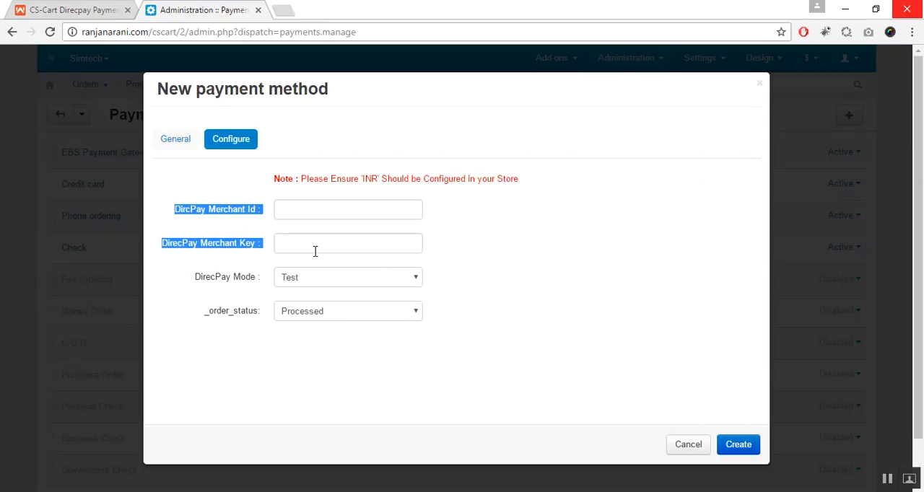
{"action": "left_click_drag", "start_coordinate": [185, 283], "coordinate": [263, 284]}
{"action": "left_click", "coordinate": [245, 299]}
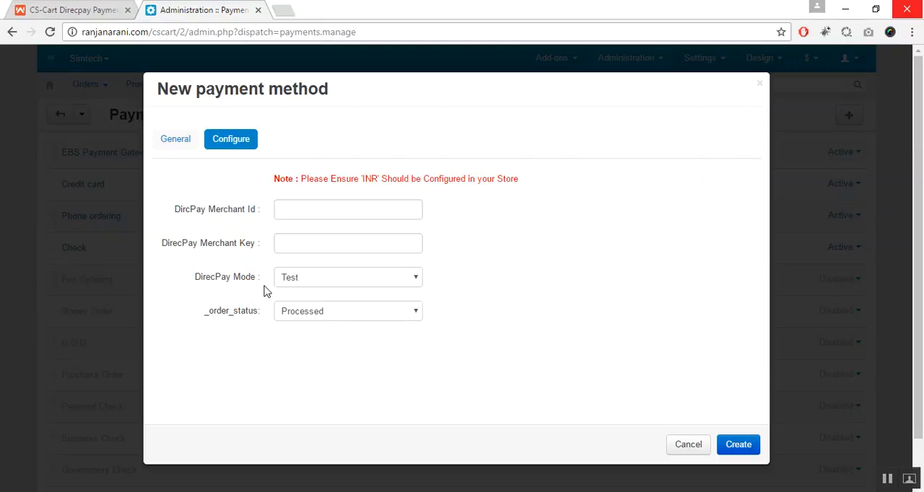
{"action": "left_click", "coordinate": [335, 283]}
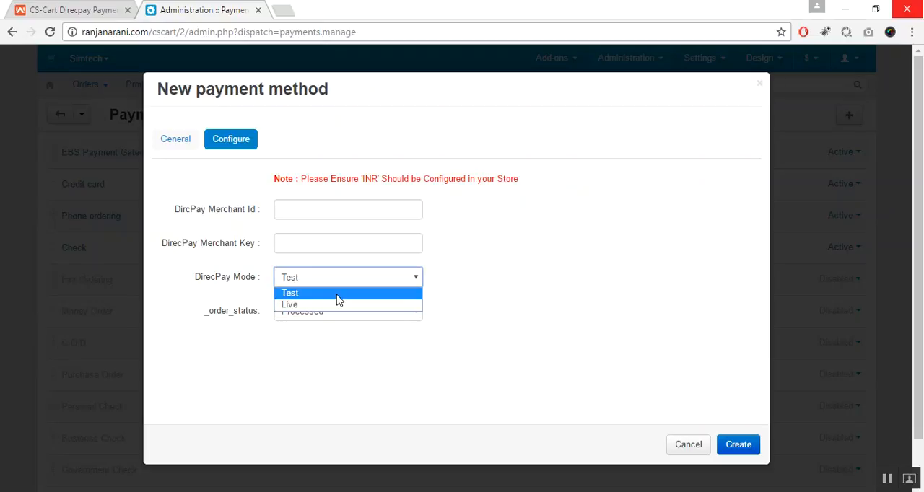
{"action": "left_click", "coordinate": [338, 299]}
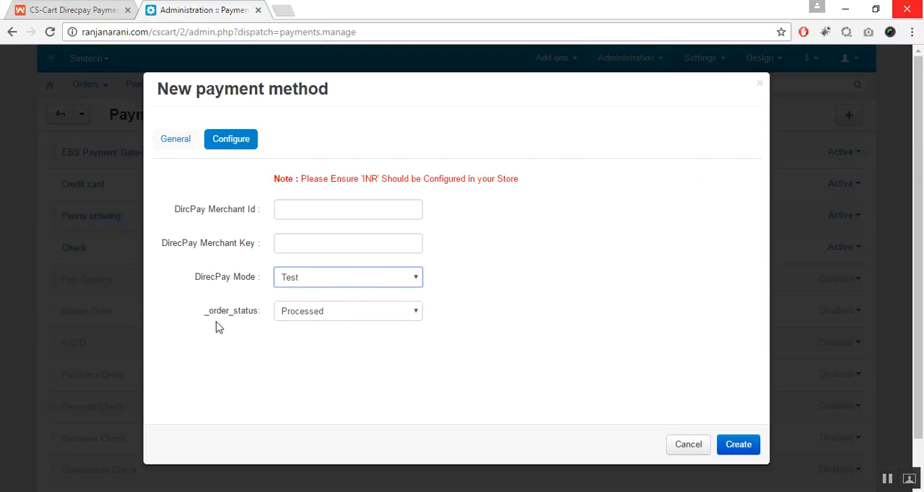
Set the order status to Processed, create the payment method and dismiss the notice
{"action": "left_click_drag", "start_coordinate": [201, 322], "coordinate": [253, 323]}
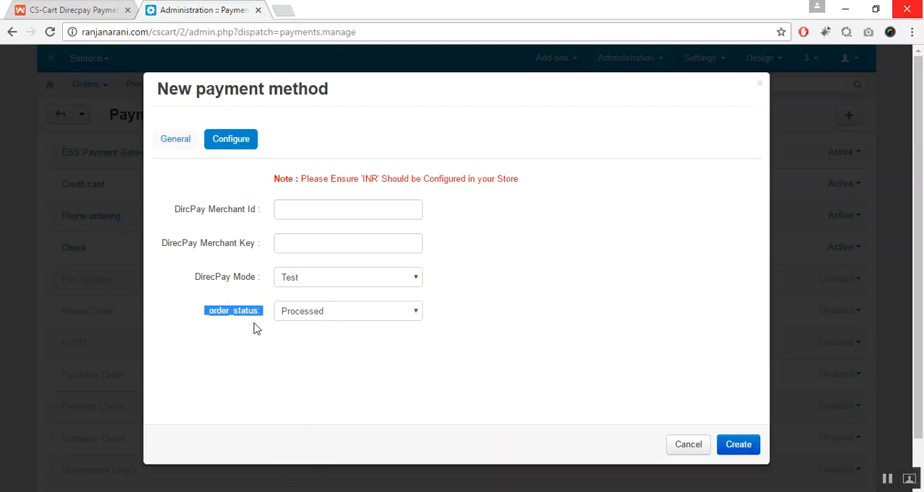
{"action": "left_click", "coordinate": [258, 330]}
{"action": "left_click", "coordinate": [358, 310]}
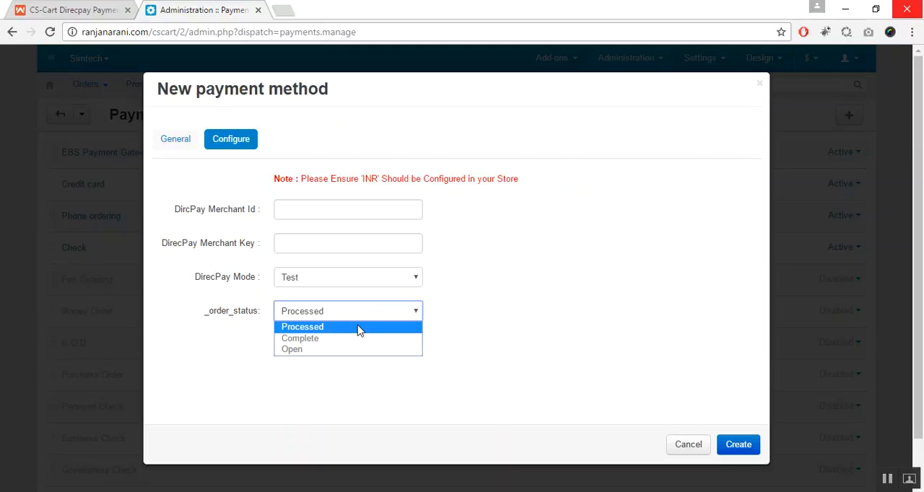
{"action": "left_click", "coordinate": [359, 328]}
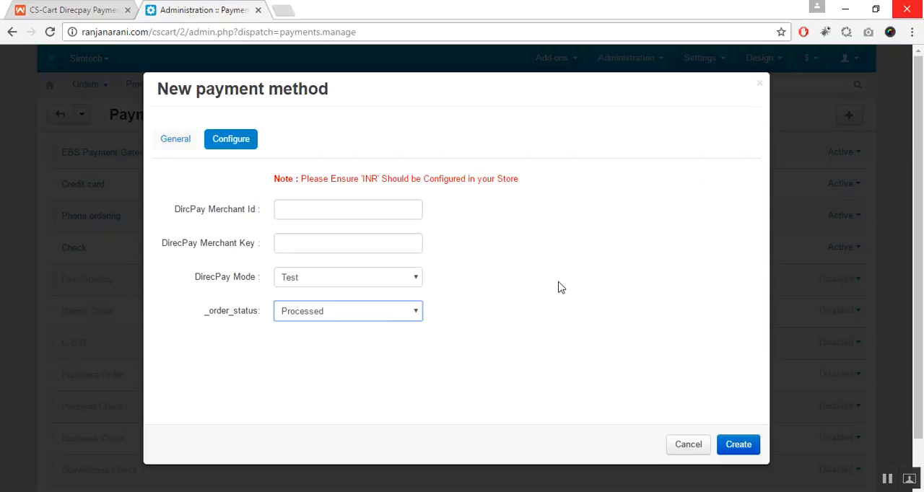
{"action": "left_click", "coordinate": [748, 448]}
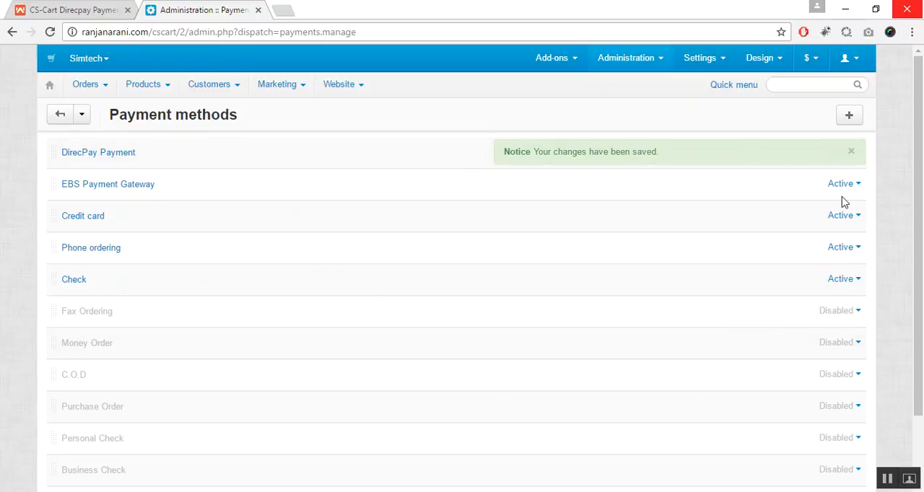
{"action": "left_click", "coordinate": [851, 153]}
Check the status options of the DirecPay Payment method in the payment methods list
{"action": "left_click", "coordinate": [850, 153]}
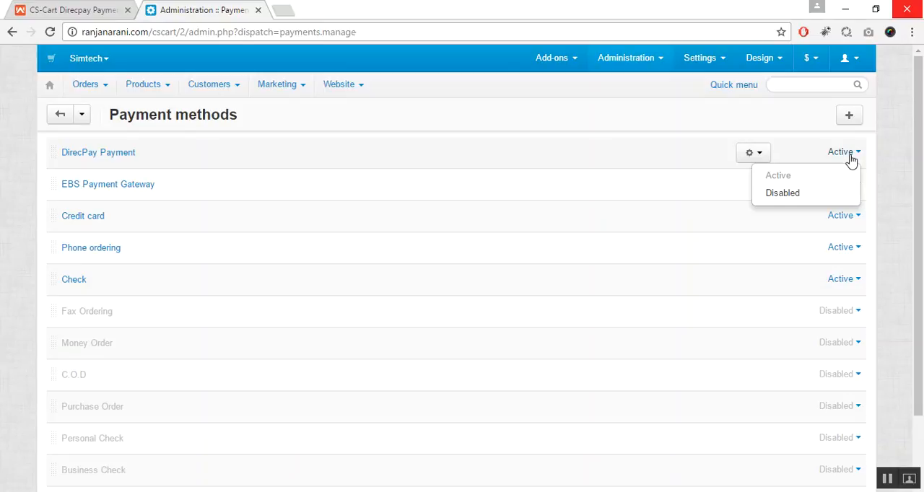
{"action": "left_click", "coordinate": [845, 154]}
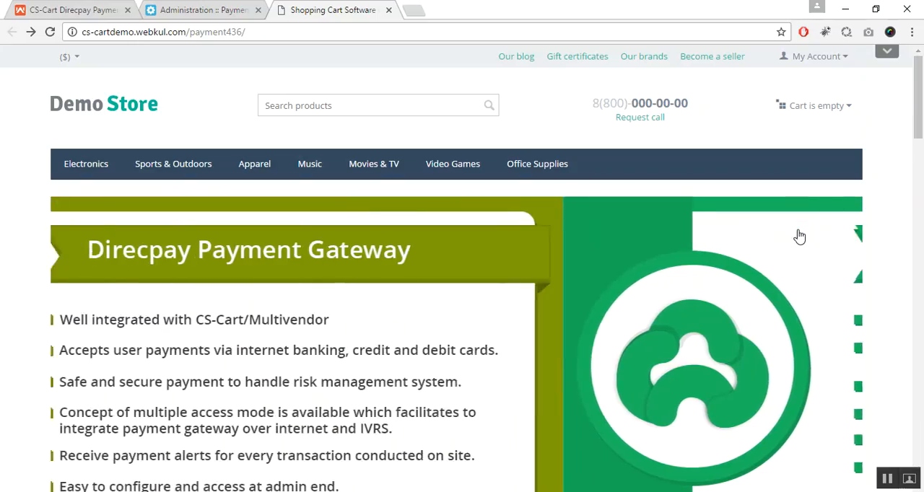
Add the Nokia N1 Pad 7.9" tablet to the cart in the demo storefront and proceed to checkout
{"action": "scroll", "coordinate": [545, 286], "scroll_direction": "down", "scroll_amount": 12}
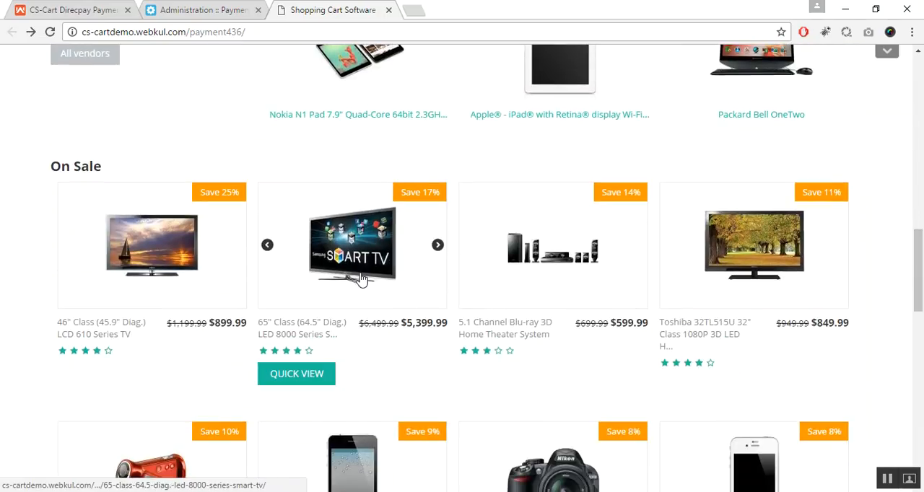
{"action": "left_click", "coordinate": [373, 87]}
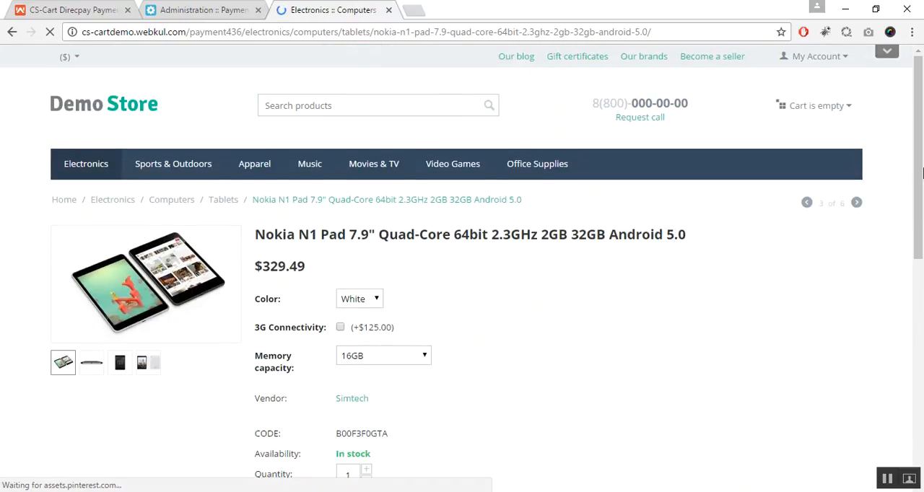
{"action": "scroll", "coordinate": [921, 249], "scroll_direction": "down", "scroll_amount": 3}
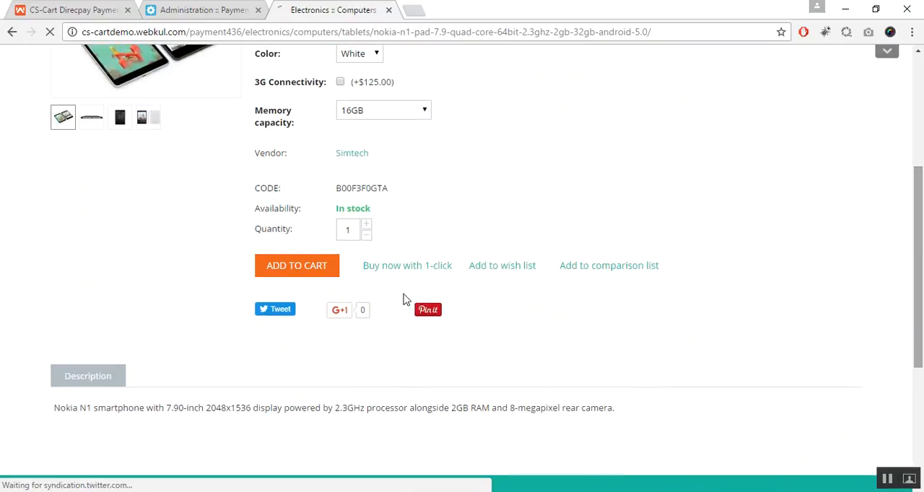
{"action": "left_click", "coordinate": [305, 279]}
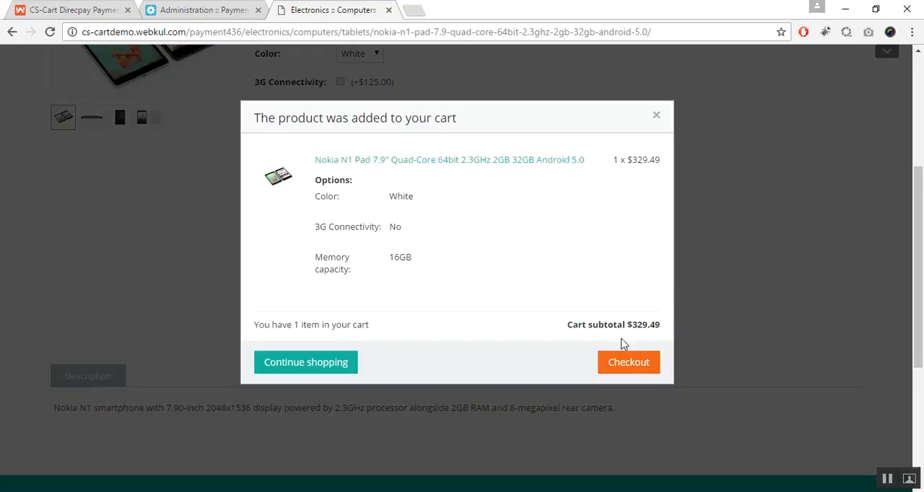
{"action": "left_click", "coordinate": [631, 365]}
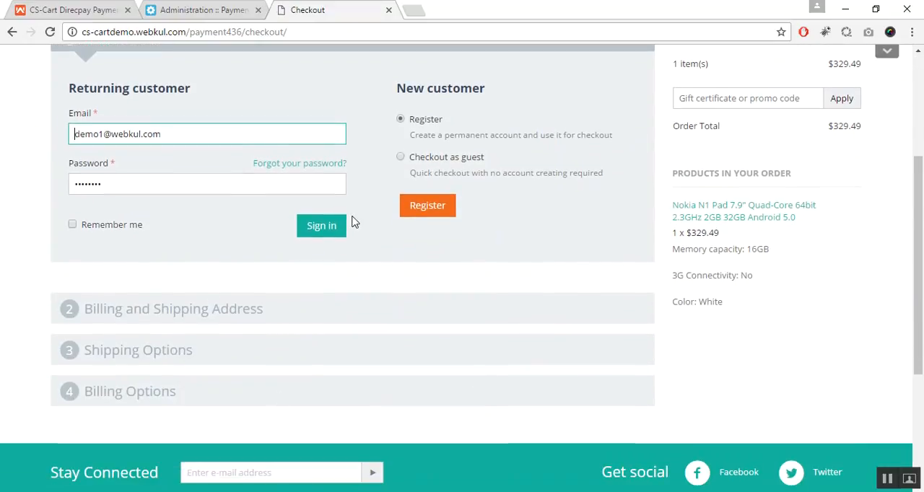
Sign in as the returning customer with the prefilled credentials and continue with the custom shipping method
{"action": "left_click", "coordinate": [322, 227]}
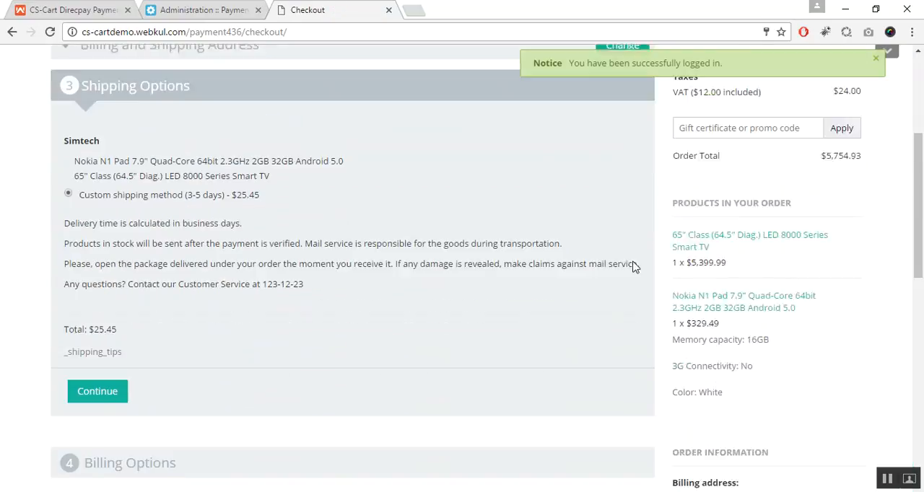
{"action": "left_click_drag", "start_coordinate": [921, 266], "coordinate": [922, 231]}
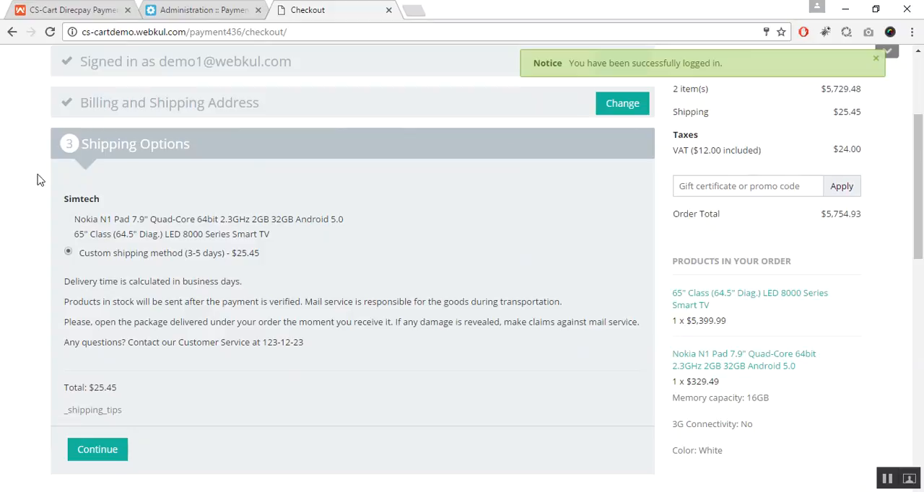
{"action": "scroll", "coordinate": [375, 217], "scroll_direction": "down", "scroll_amount": 2}
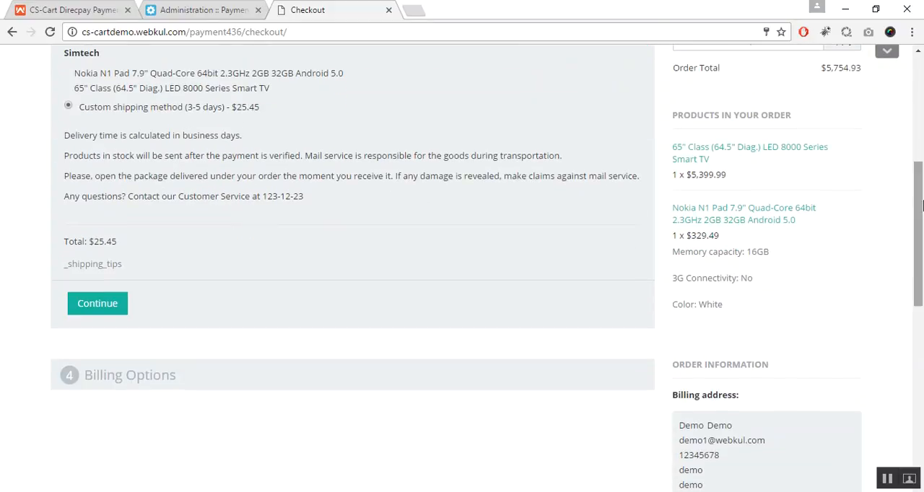
{"action": "left_click", "coordinate": [84, 309]}
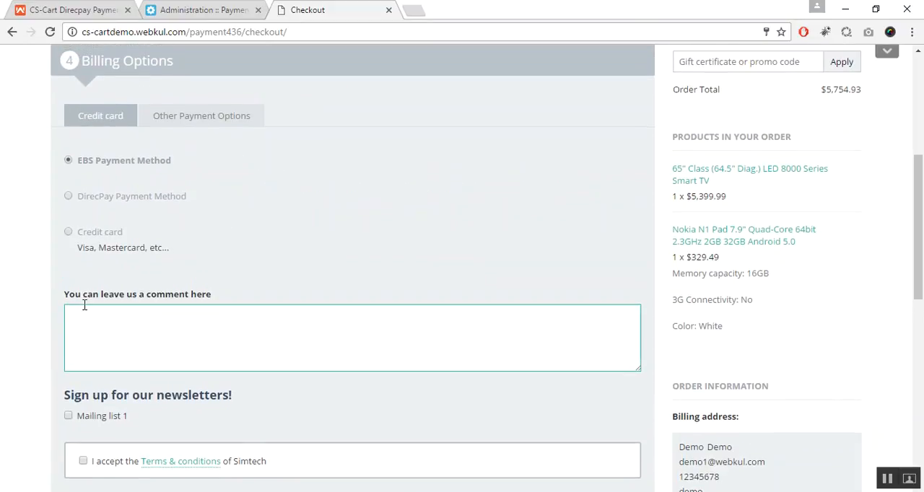
Choose DirecPay Payment Method as the billing option, accept the terms and conditions, and submit the order
{"action": "left_click", "coordinate": [69, 197]}
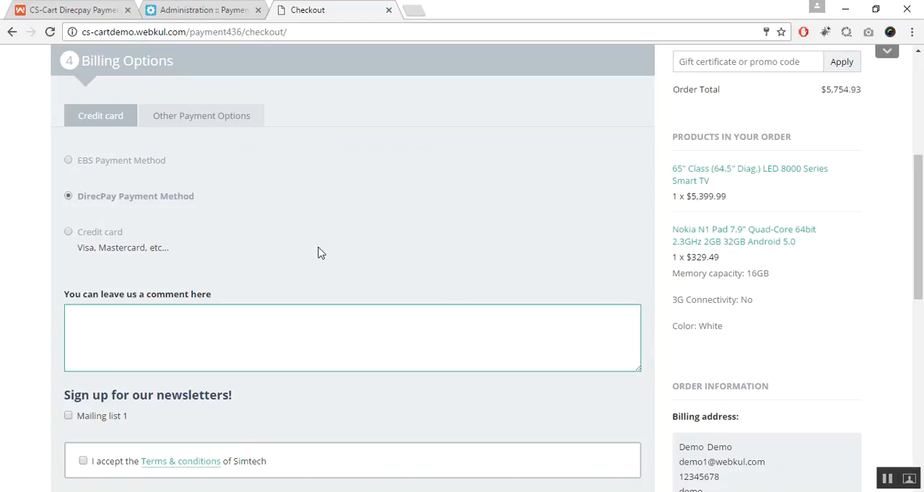
{"action": "left_click_drag", "start_coordinate": [917, 184], "coordinate": [921, 253]}
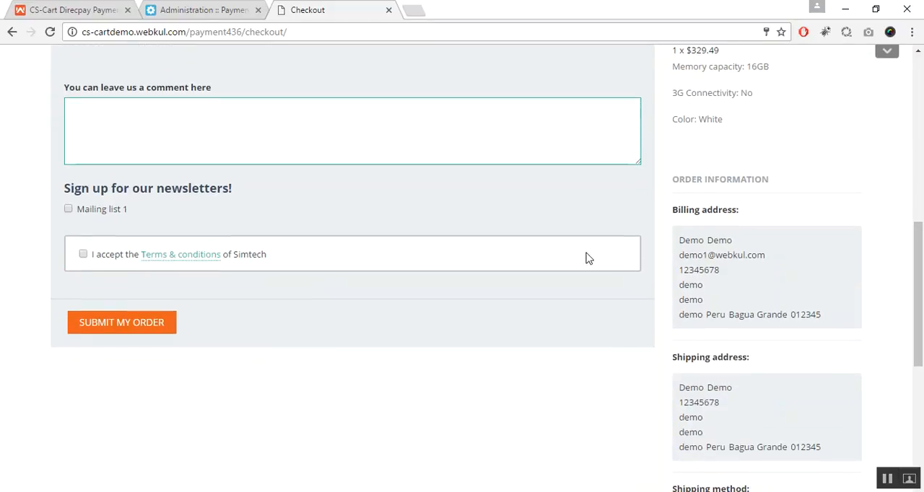
{"action": "left_click", "coordinate": [83, 255]}
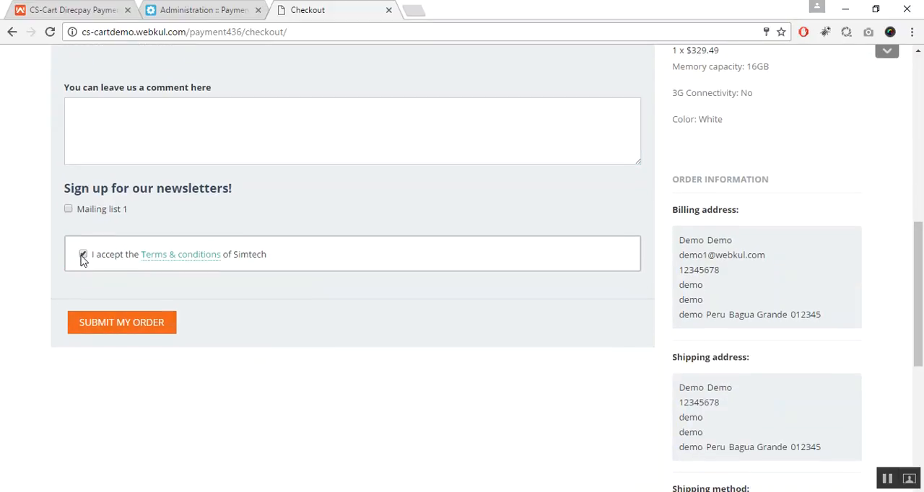
{"action": "left_click", "coordinate": [127, 328]}
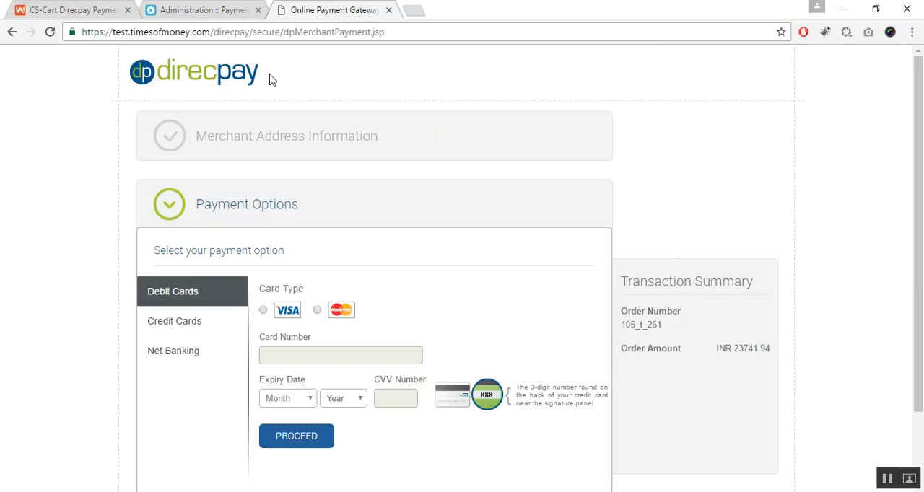
Look through the Debit Cards, Credit Cards and Net Banking payment options on the DirecPay page
{"action": "left_click_drag", "start_coordinate": [922, 153], "coordinate": [922, 221]}
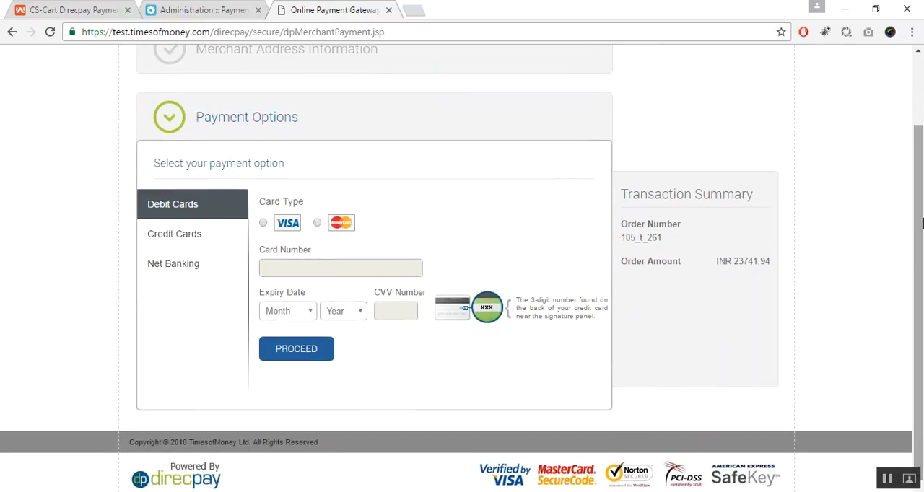
{"action": "left_click", "coordinate": [186, 243]}
{"action": "left_click", "coordinate": [188, 267]}
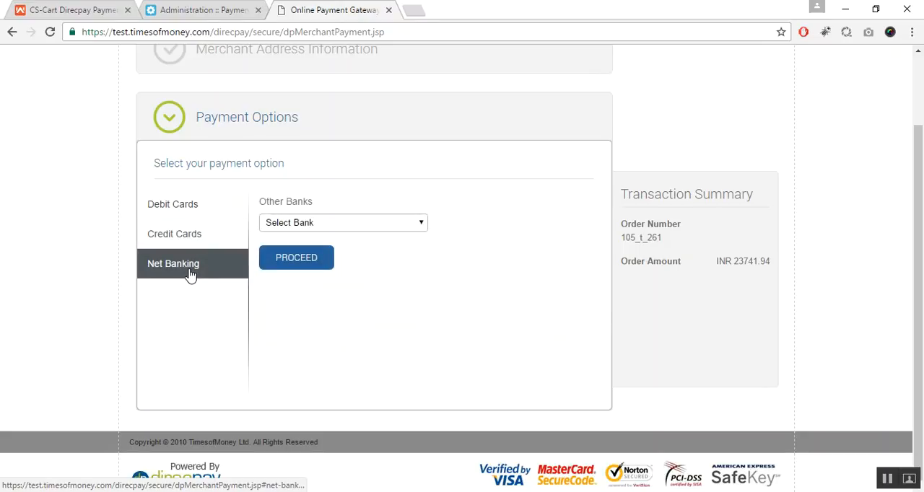
{"action": "left_click", "coordinate": [191, 206]}
{"action": "left_click", "coordinate": [205, 239]}
{"action": "left_click", "coordinate": [205, 260]}
{"action": "left_click", "coordinate": [214, 232]}
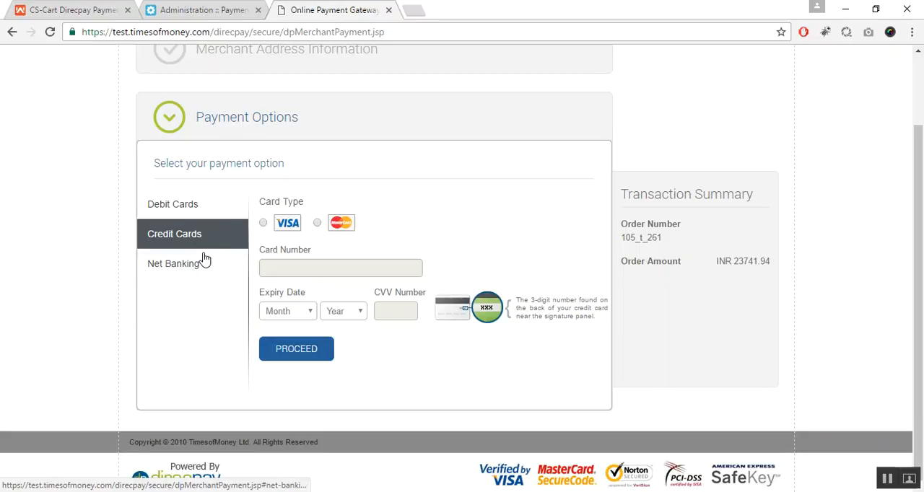
Pay through Net Banking with Demo Bank and complete the order by generating a success transaction
{"action": "left_click", "coordinate": [202, 281]}
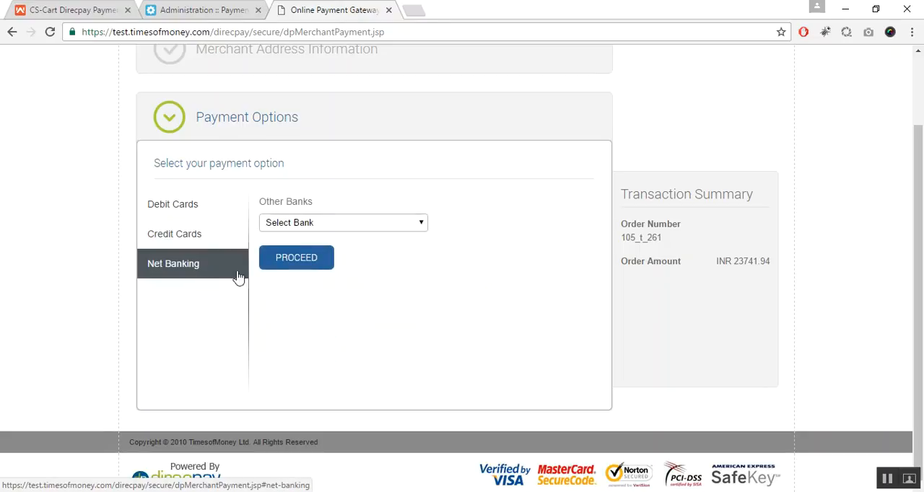
{"action": "left_click", "coordinate": [371, 220]}
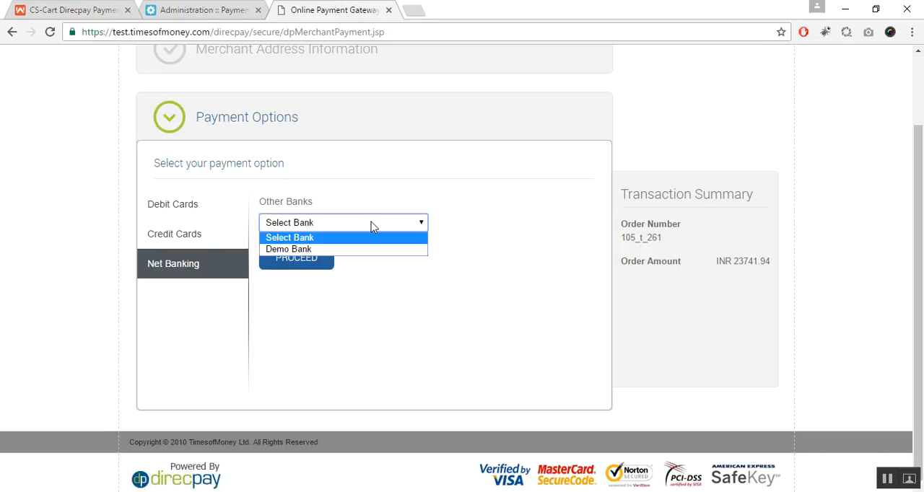
{"action": "left_click", "coordinate": [371, 251]}
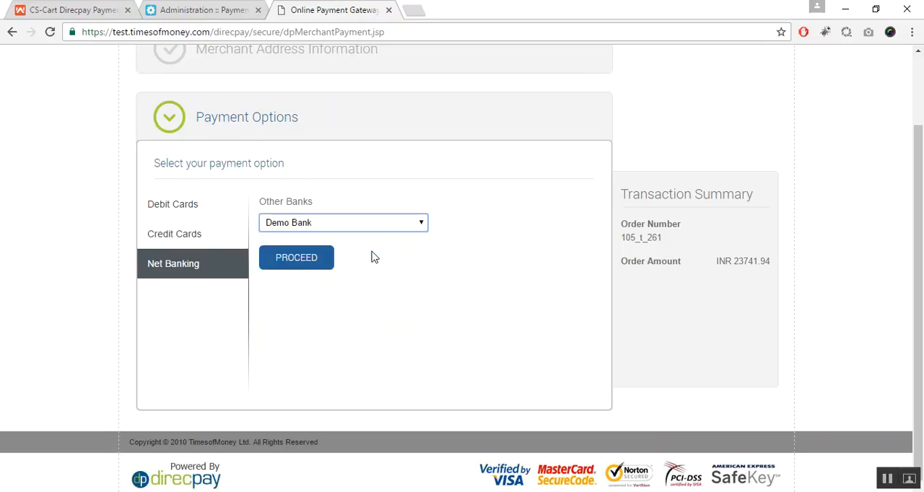
{"action": "left_click", "coordinate": [321, 260]}
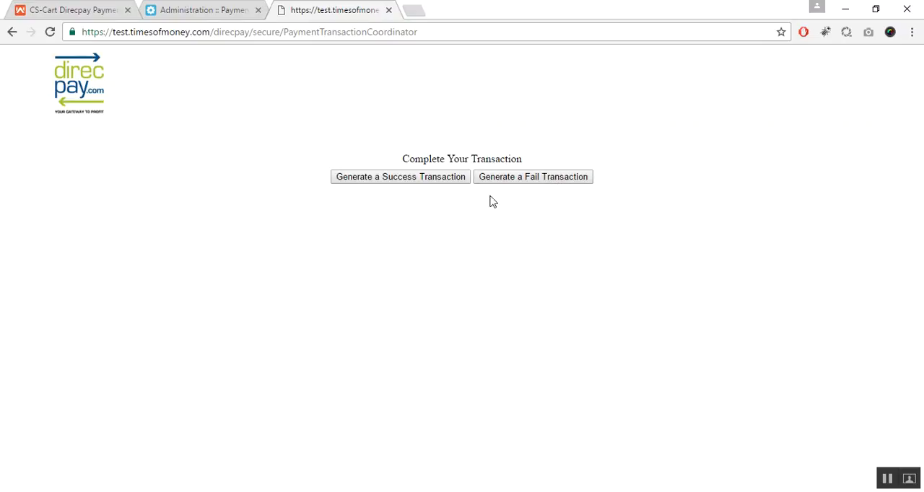
{"action": "left_click", "coordinate": [435, 180]}
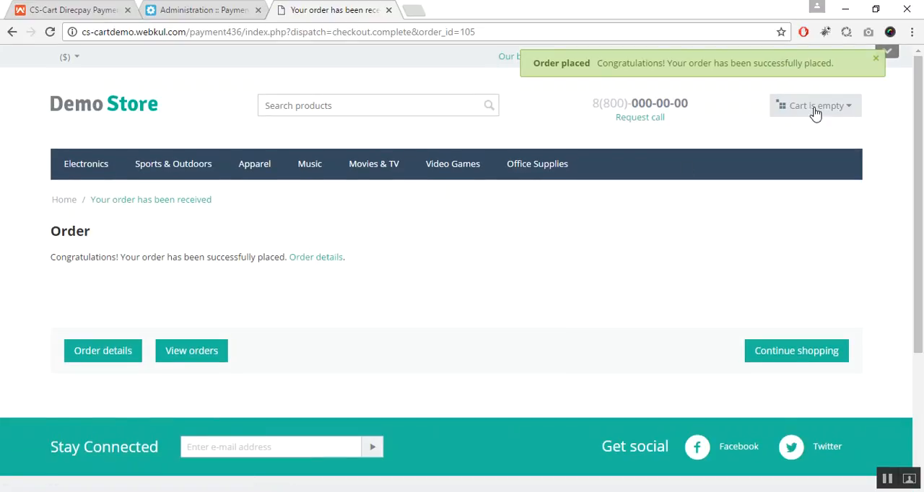
{"action": "left_click", "coordinate": [875, 63]}
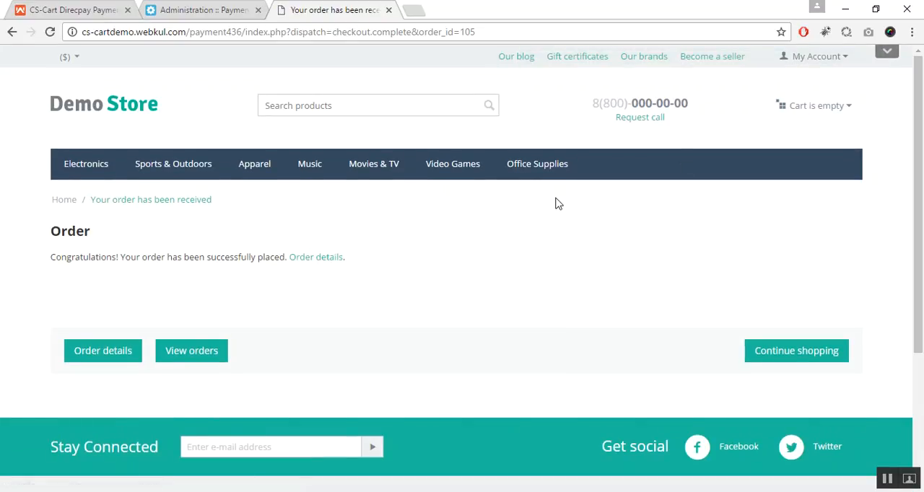